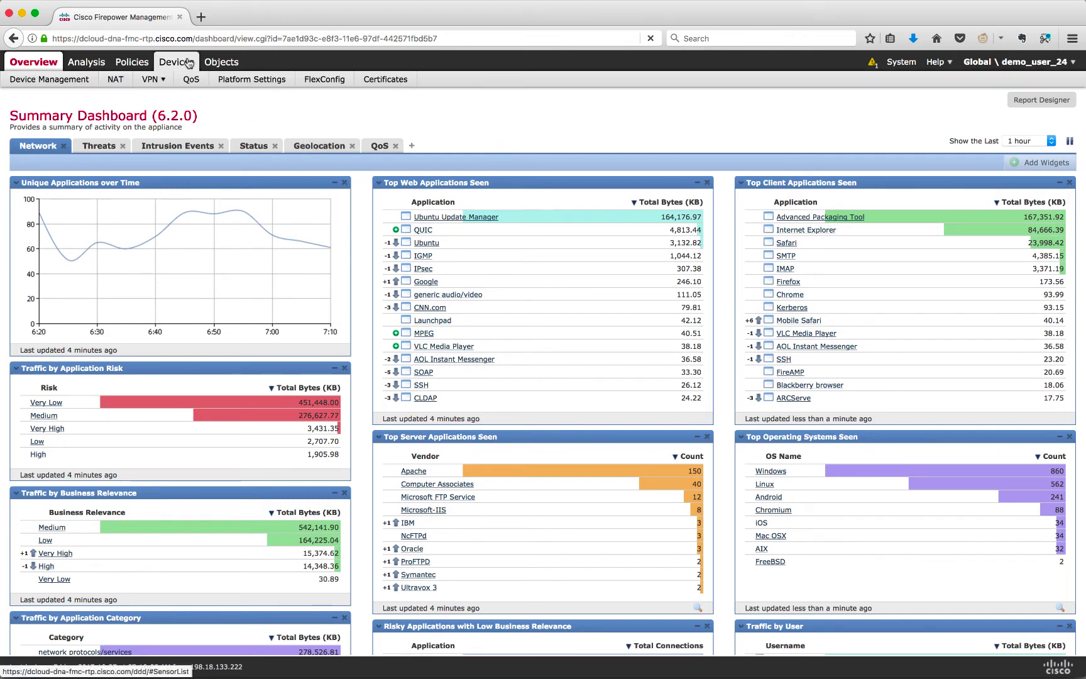
Create and save a new Threat Defense NAT policy named 'Test FTD NAT Policy'.
{"action": "mouse_move", "coordinate": [132, 61]}
{"action": "mouse_move", "coordinate": [171, 66]}
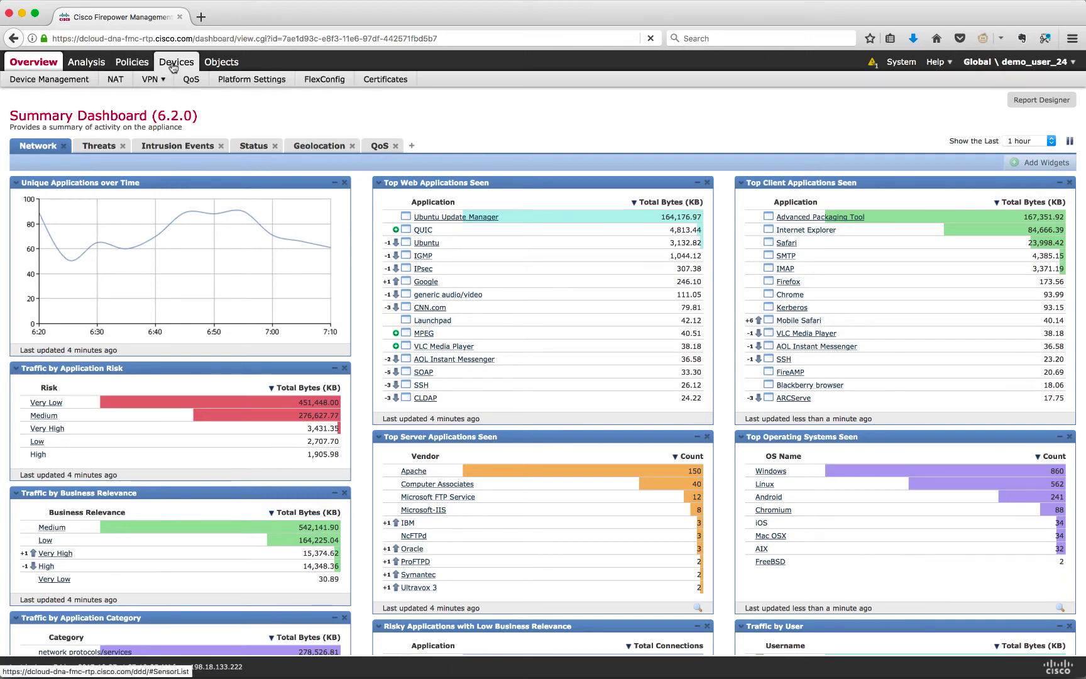
{"action": "left_click", "coordinate": [120, 81]}
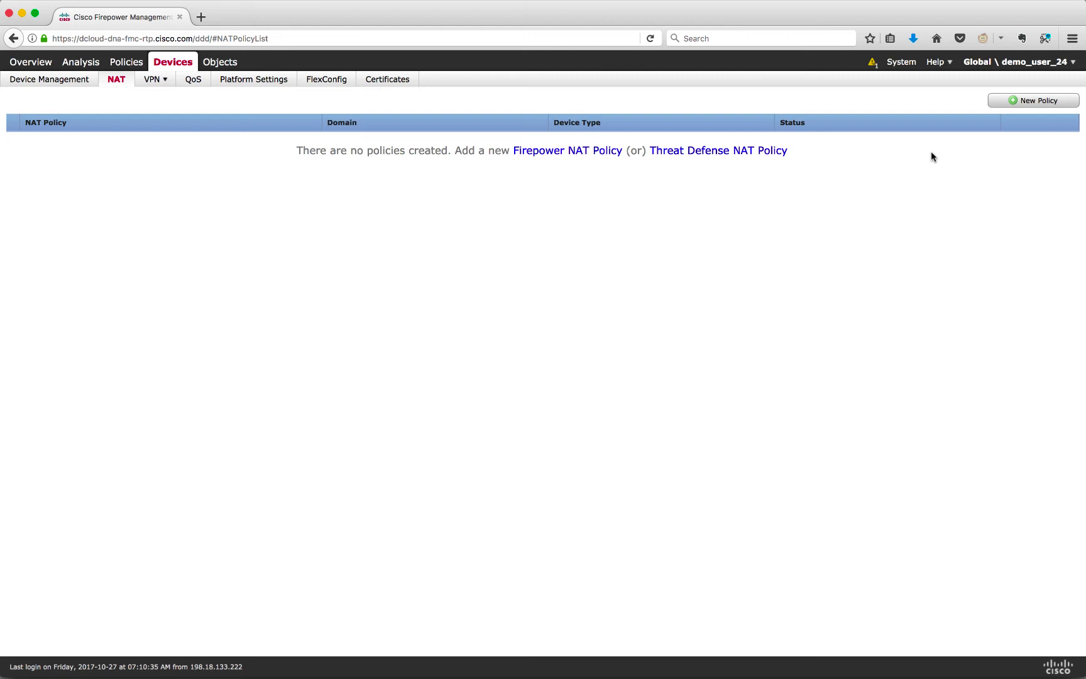
{"action": "left_click", "coordinate": [1048, 103]}
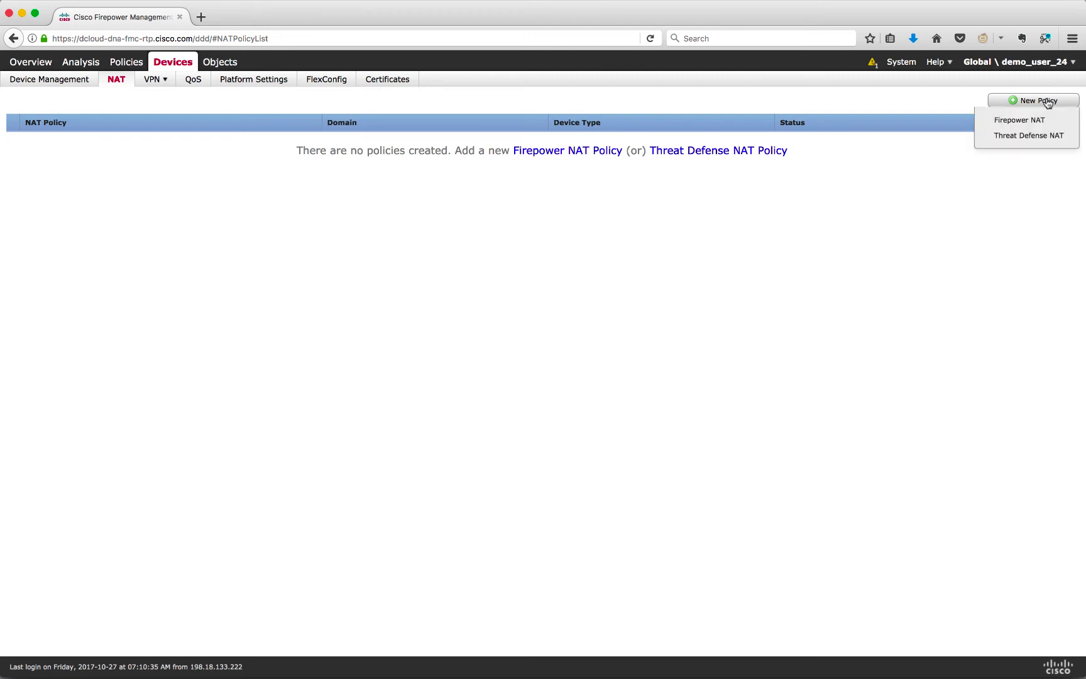
{"action": "left_click", "coordinate": [1037, 137]}
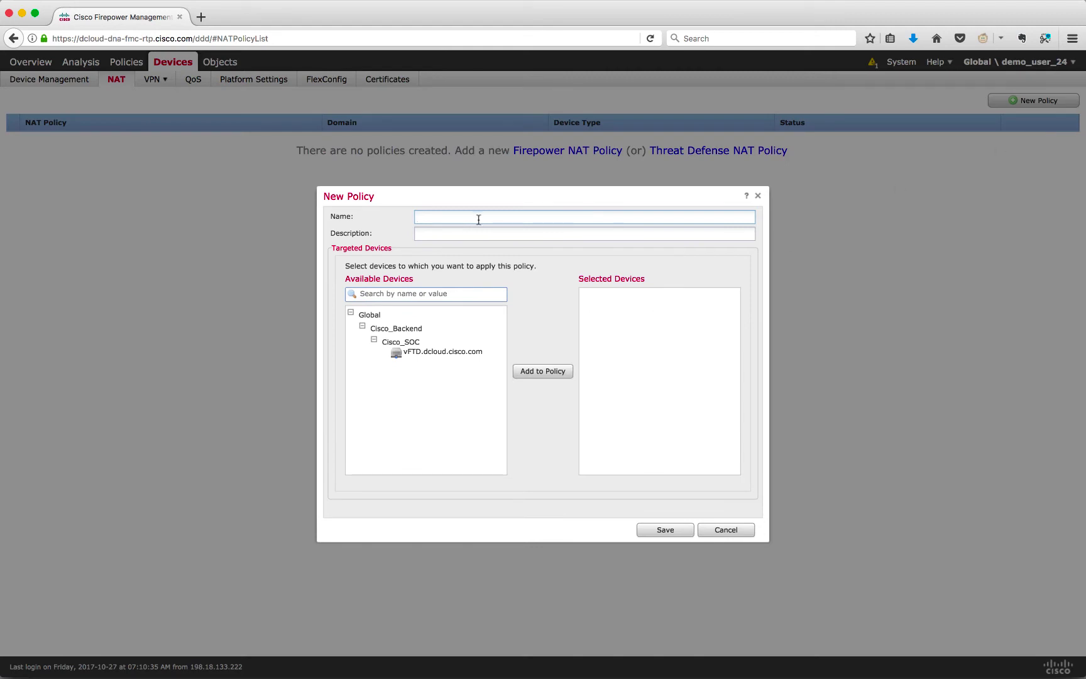
{"action": "type", "text": "Test FTD NAT Policy"}
{"action": "left_click", "coordinate": [670, 529]}
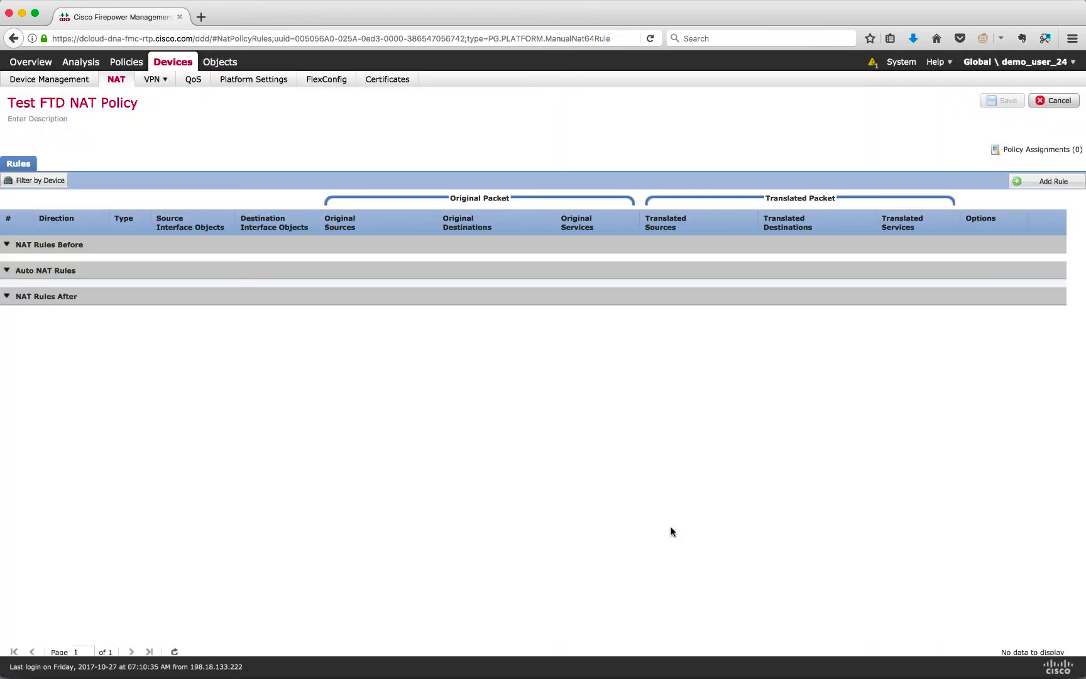
Add a new NAT rule, keeping Manual NAT Rule and the Static type.
{"action": "left_click", "coordinate": [1056, 182]}
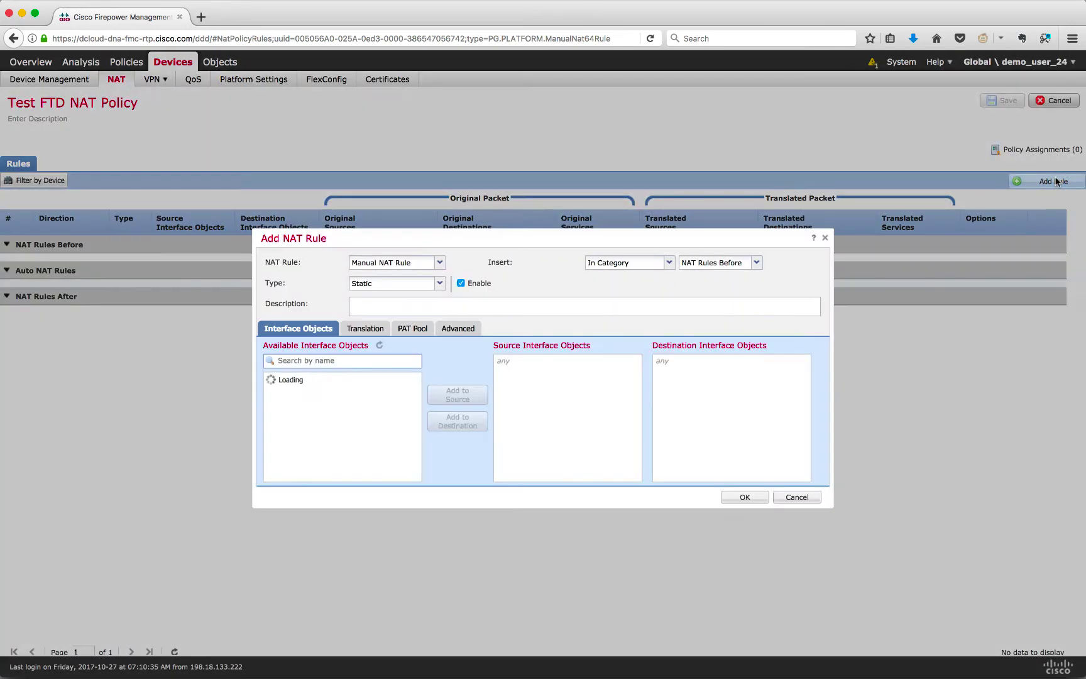
{"action": "left_click", "coordinate": [438, 264]}
{"action": "left_click", "coordinate": [438, 264]}
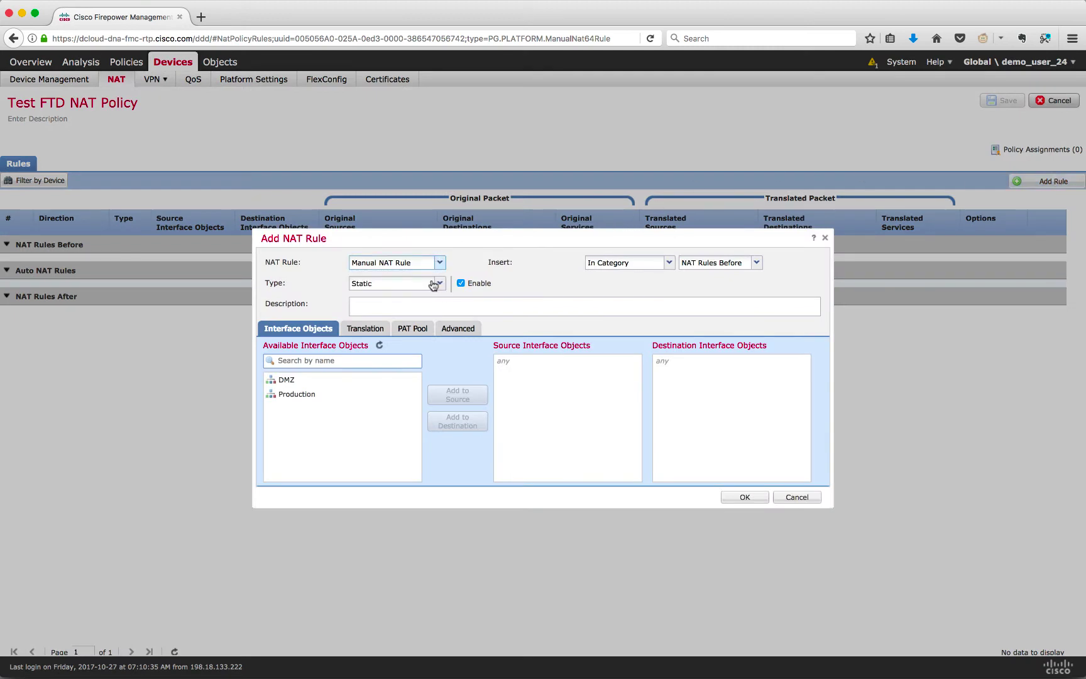
{"action": "left_click", "coordinate": [436, 284]}
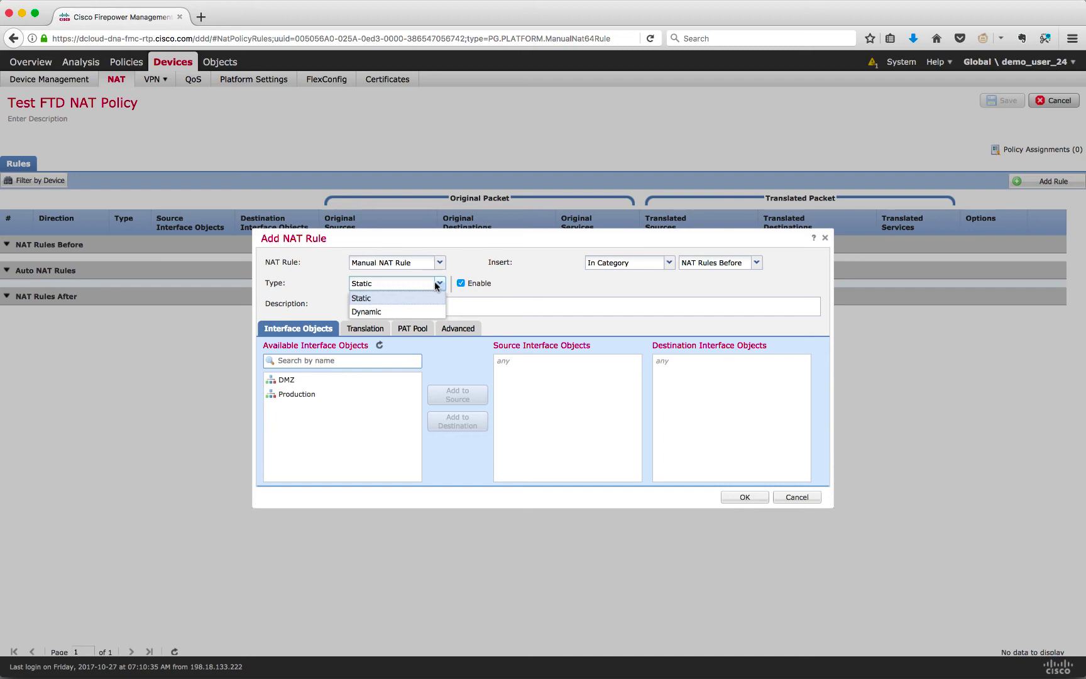
{"action": "left_click", "coordinate": [437, 284]}
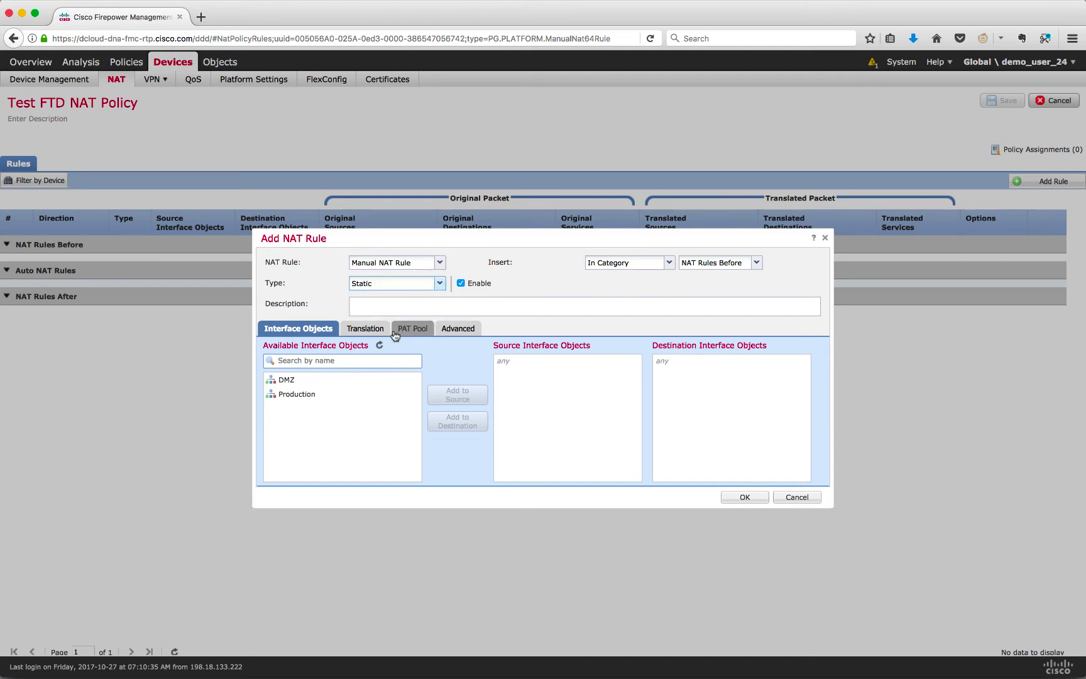
Use Production as the source interface and DMZ as the destination interface.
{"action": "left_click", "coordinate": [323, 394]}
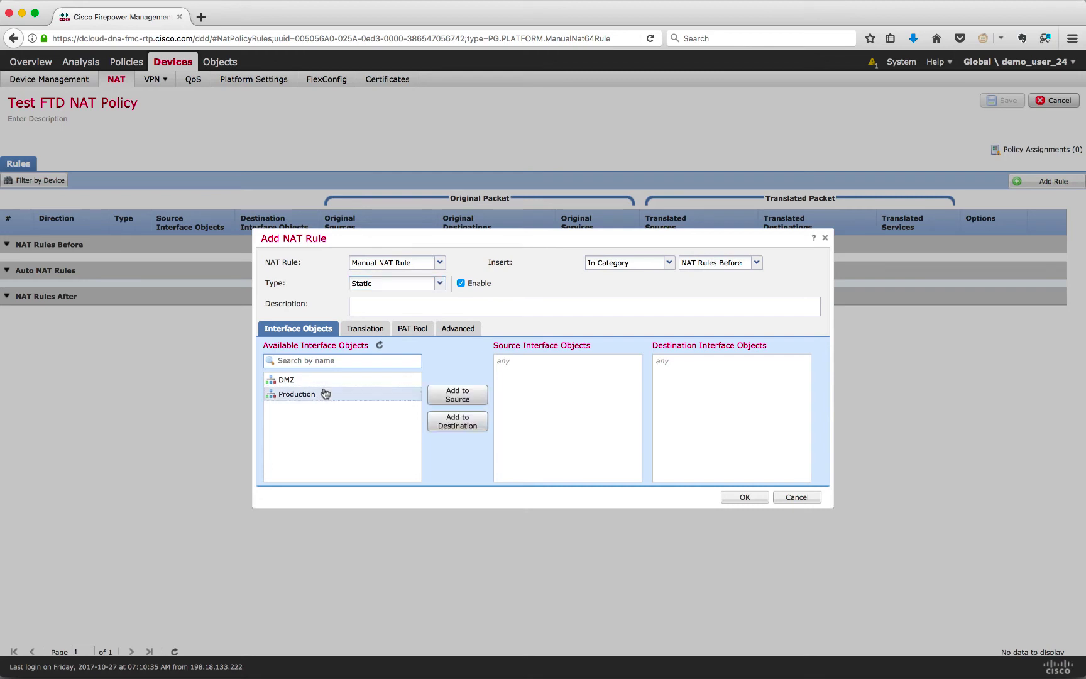
{"action": "left_click", "coordinate": [445, 395]}
{"action": "left_click", "coordinate": [286, 380]}
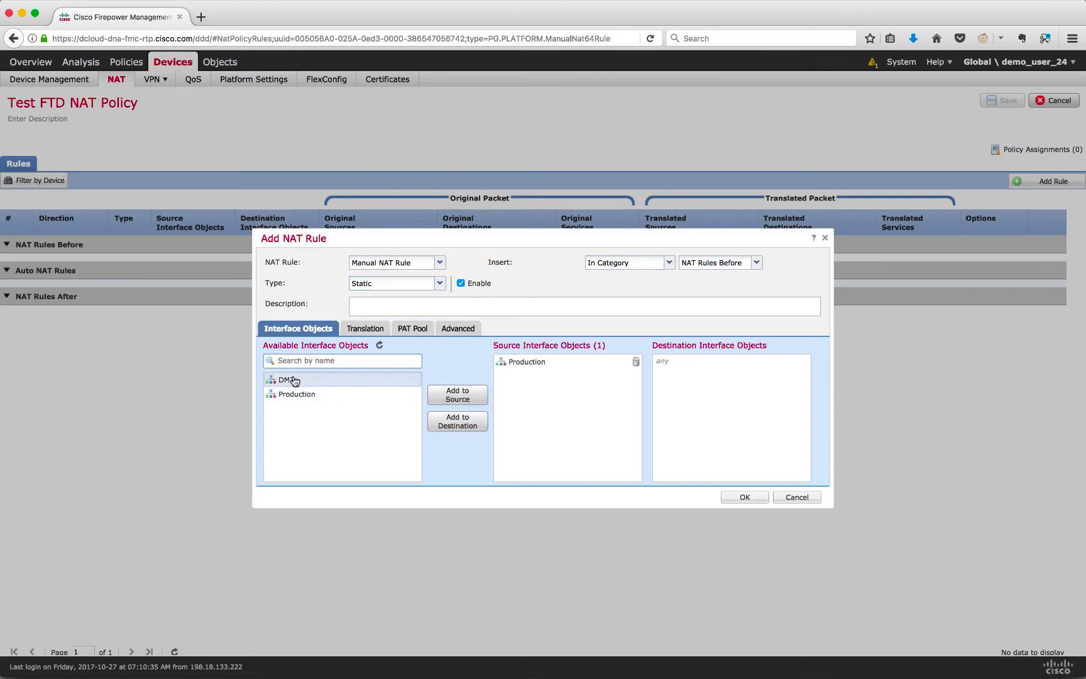
{"action": "left_click", "coordinate": [455, 420]}
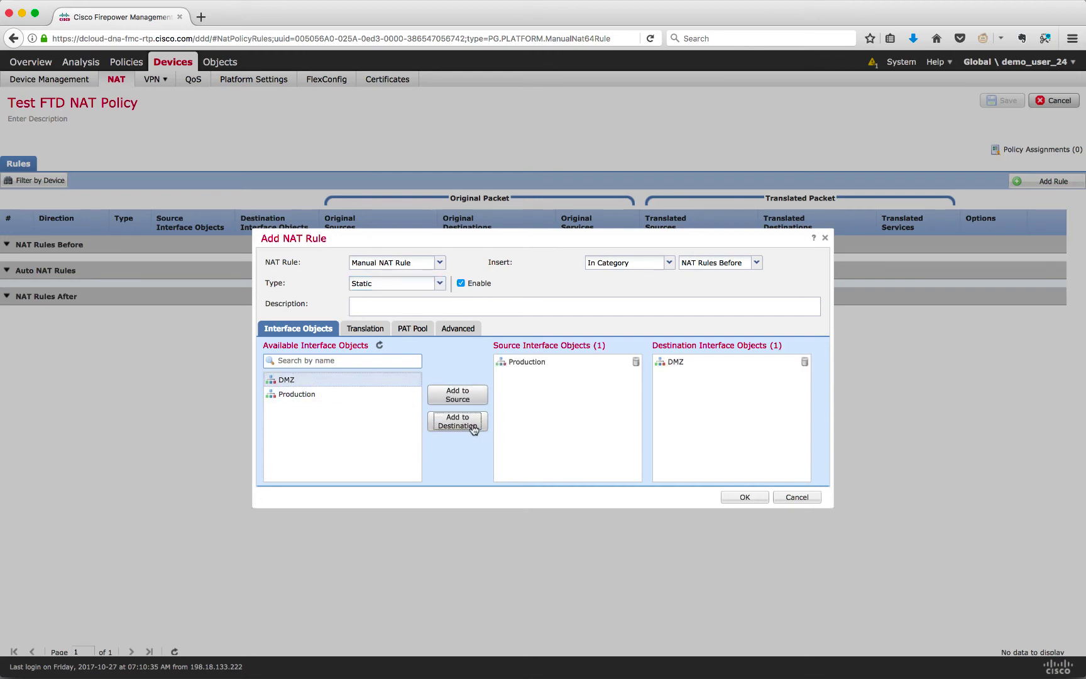
{"action": "left_click", "coordinate": [374, 327]}
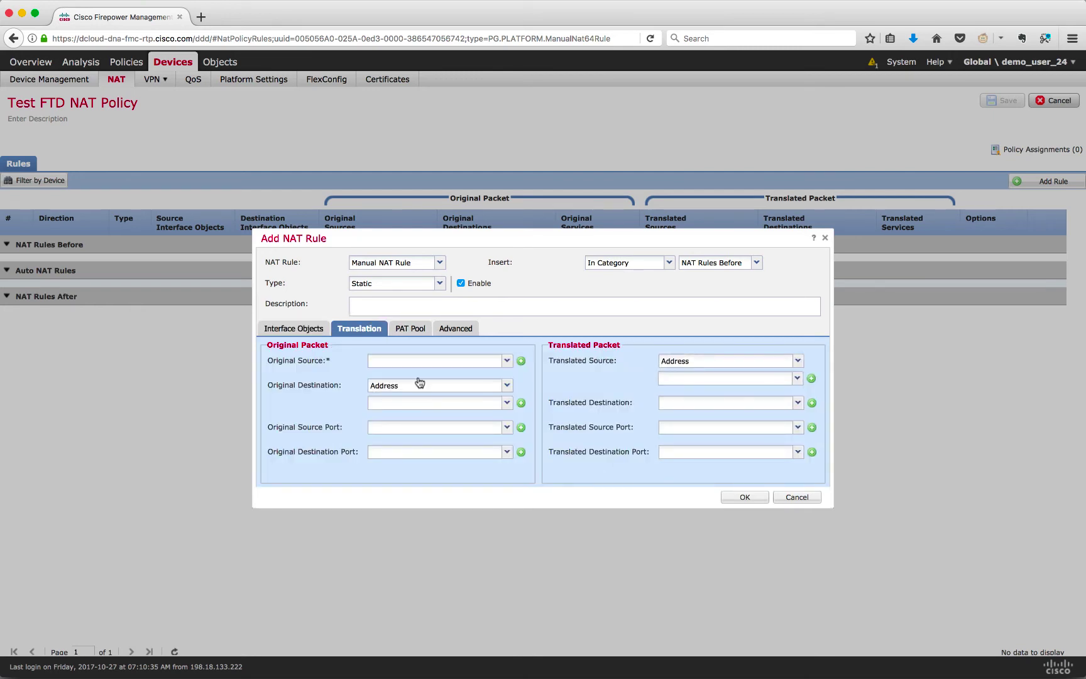
Set original source IPv4-Private-10.0.0.0-8 and original destination IPv4-Private-192.168.0.0-16.
{"action": "left_click", "coordinate": [501, 363]}
{"action": "left_click", "coordinate": [505, 361]}
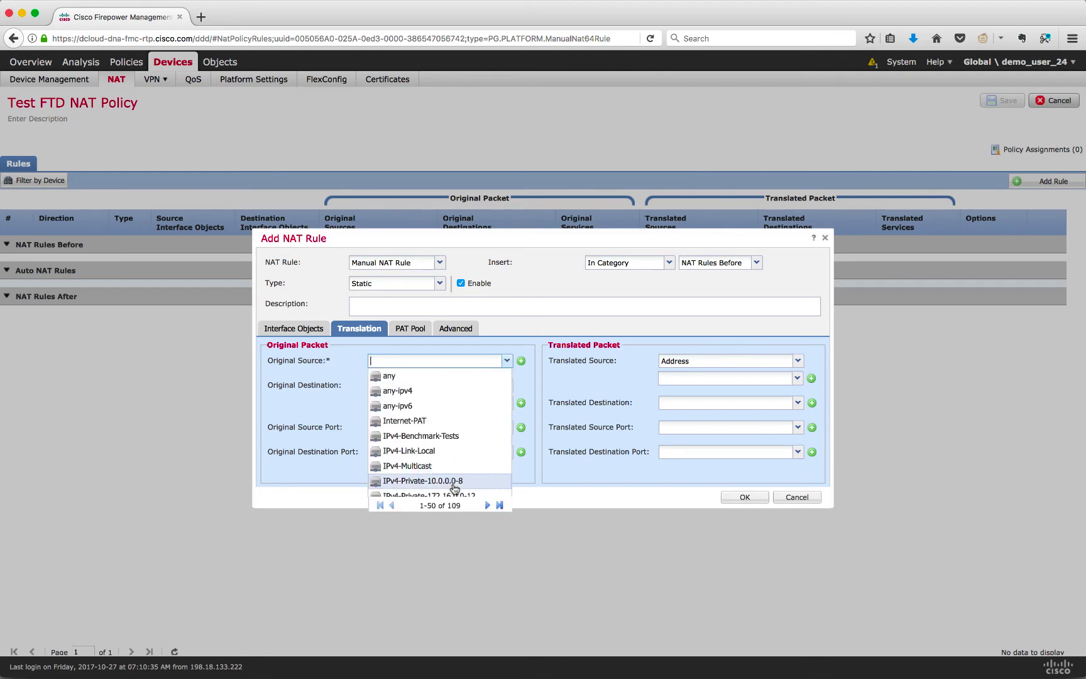
{"action": "left_click", "coordinate": [440, 481]}
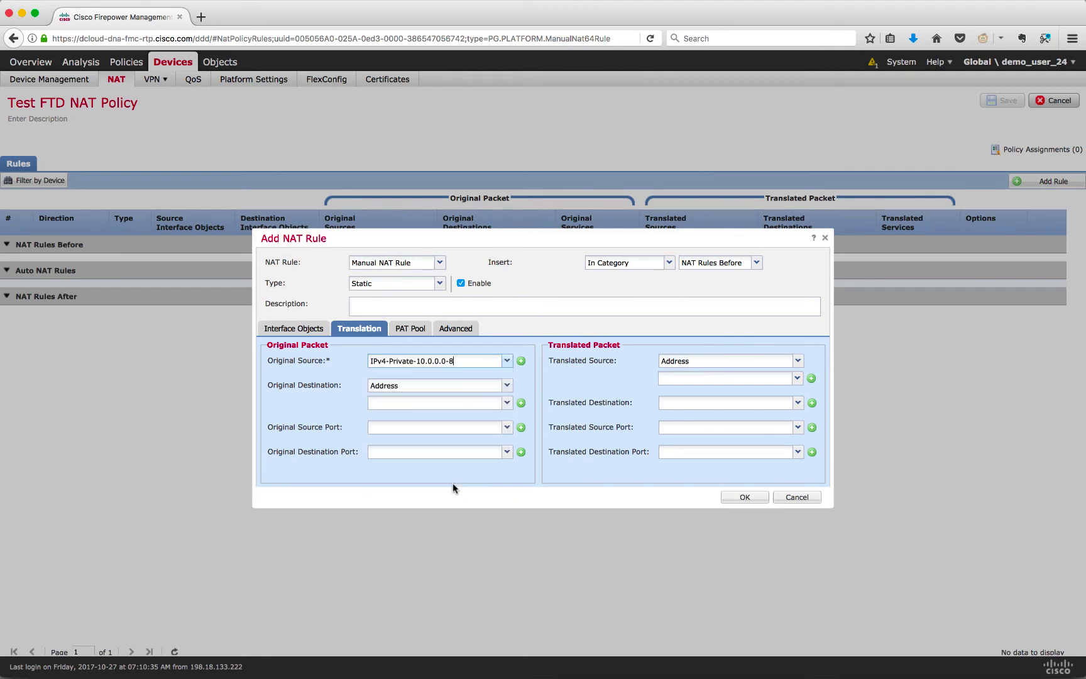
{"action": "left_click", "coordinate": [507, 403]}
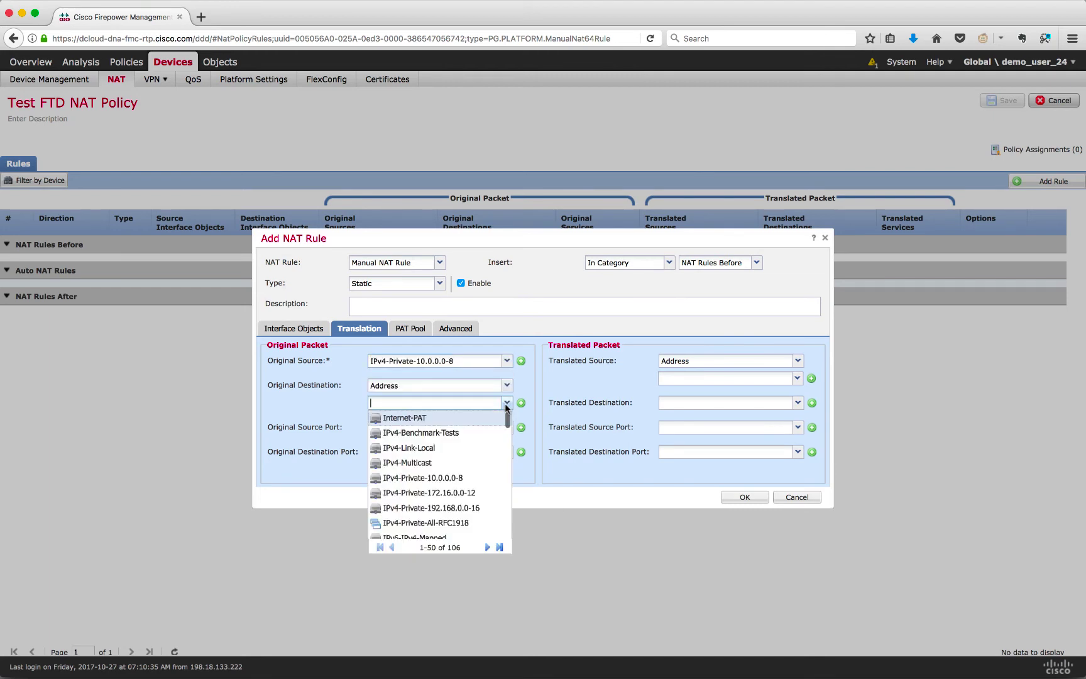
{"action": "left_click", "coordinate": [469, 509]}
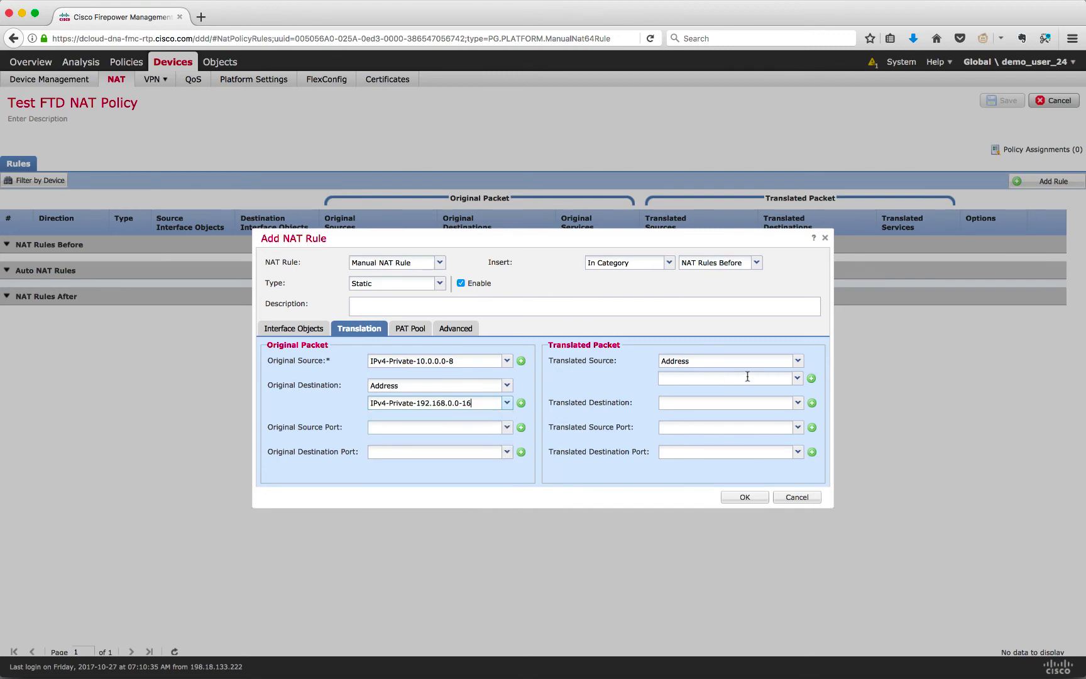
Set translated source IPv4-Private-10.0.0.0-8 and translated destination IPv4-Private-192.168.0.0-16.
{"action": "left_click", "coordinate": [797, 378]}
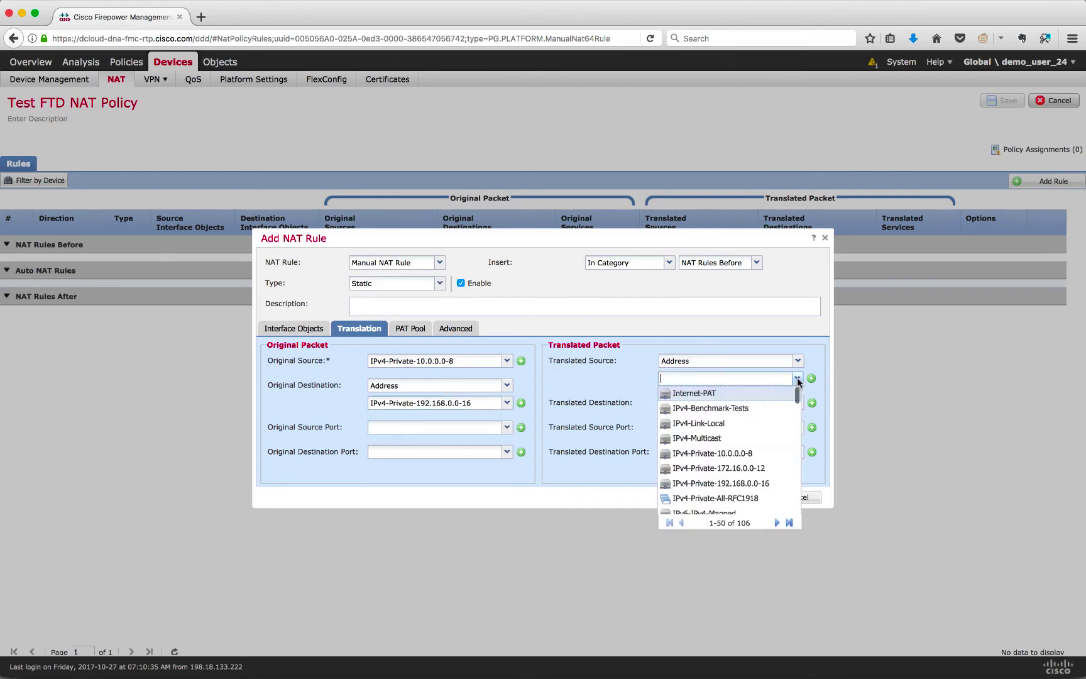
{"action": "left_click", "coordinate": [757, 451]}
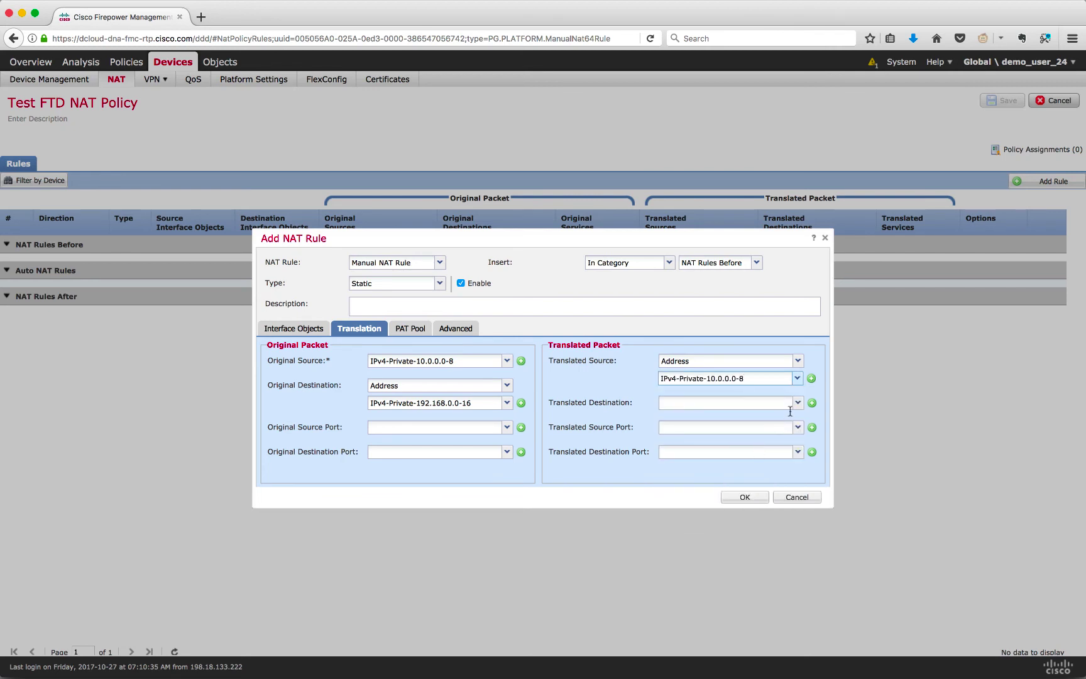
{"action": "left_click", "coordinate": [798, 404]}
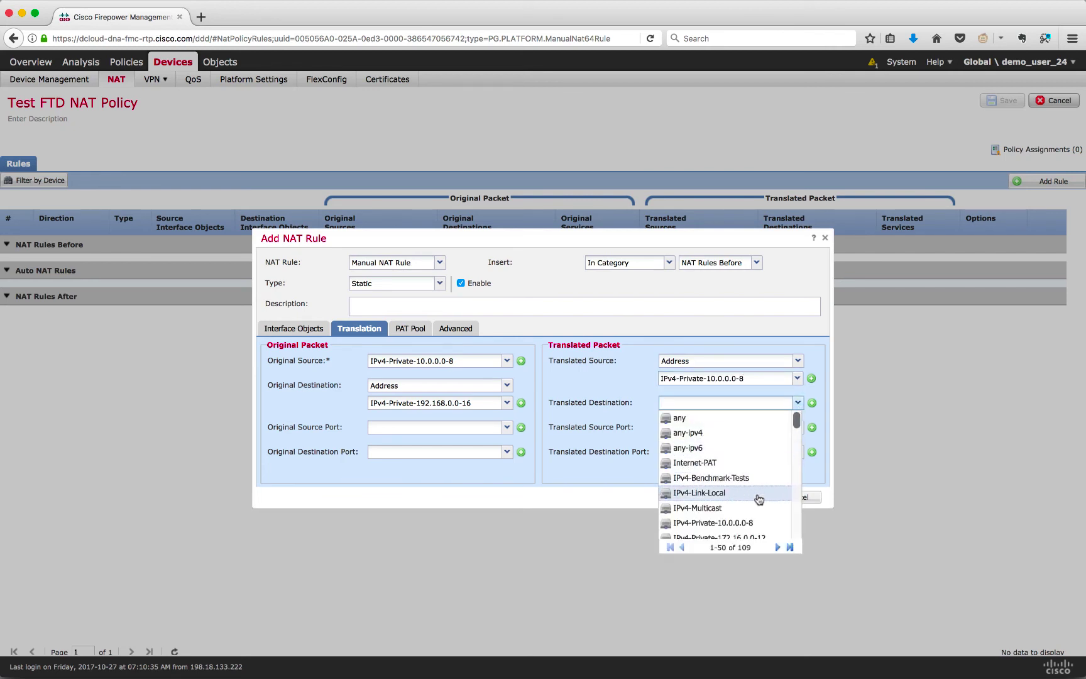
{"action": "scroll", "coordinate": [756, 524], "scroll_direction": "down", "scroll_amount": 2}
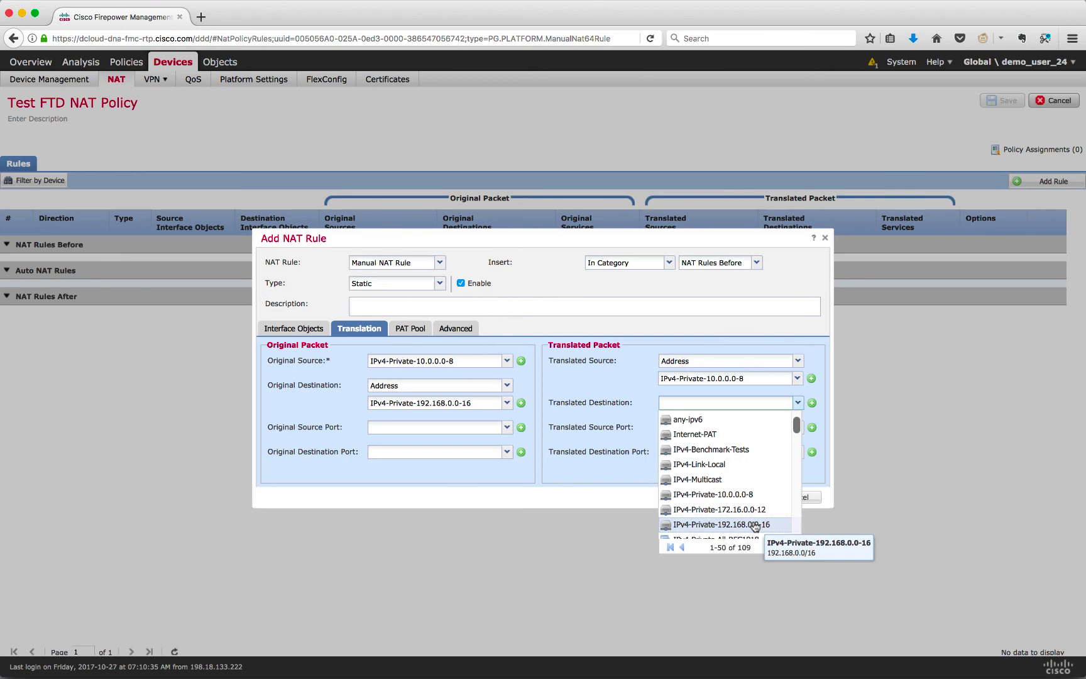
{"action": "left_click", "coordinate": [754, 526]}
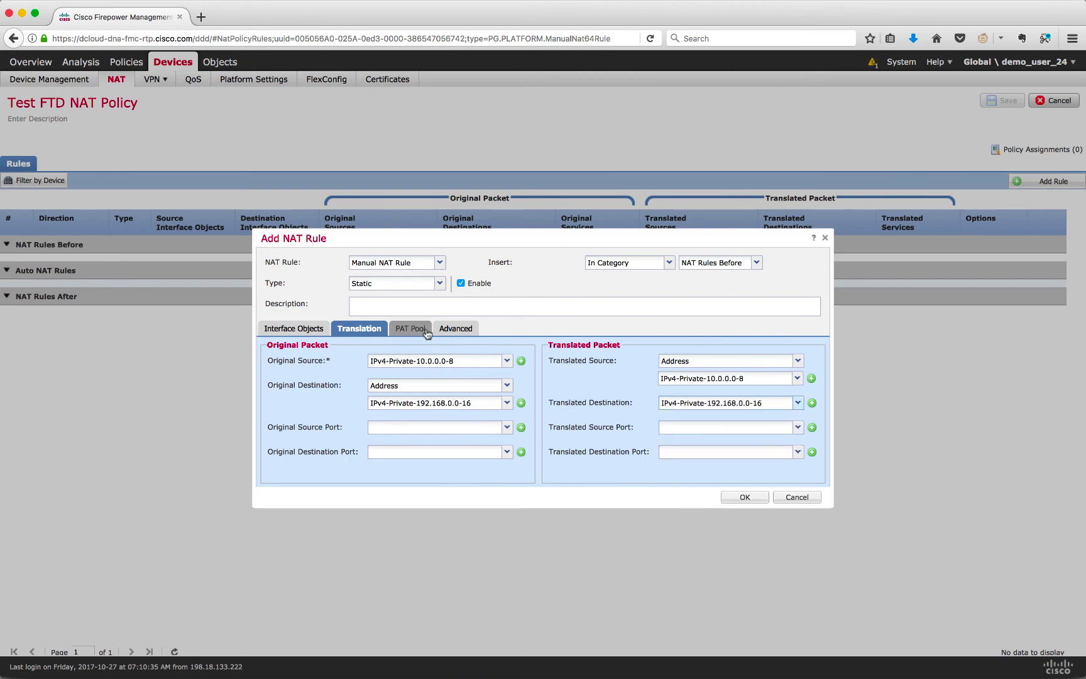
Enable Perform Route Lookup for Destination Interface and add the static rule.
{"action": "left_click", "coordinate": [447, 329]}
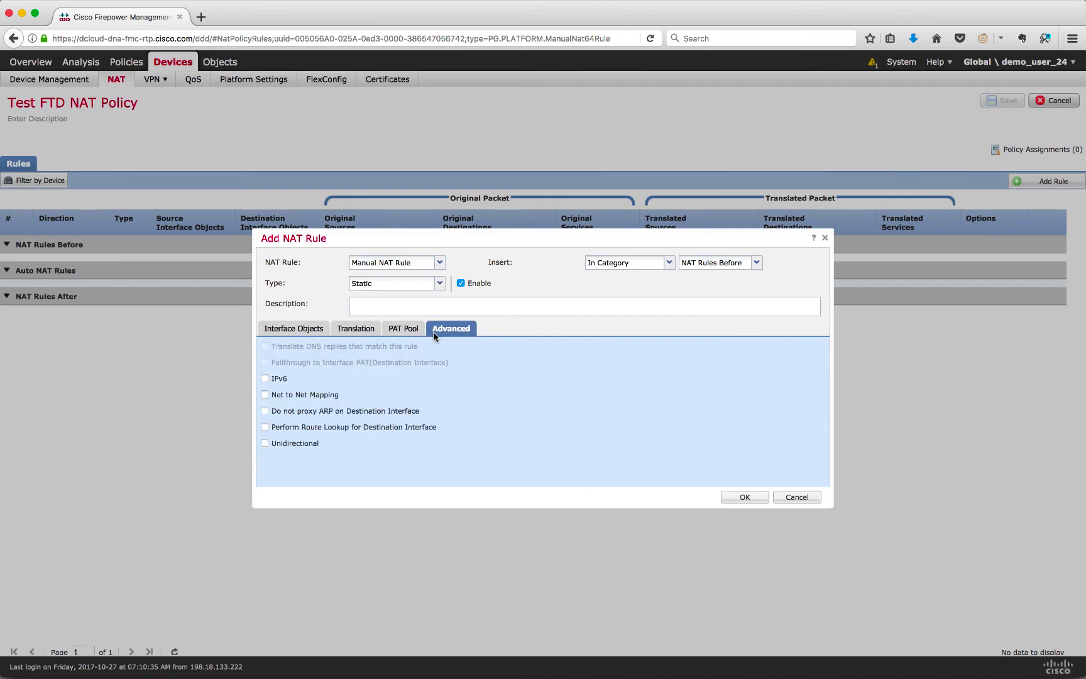
{"action": "left_click", "coordinate": [265, 427]}
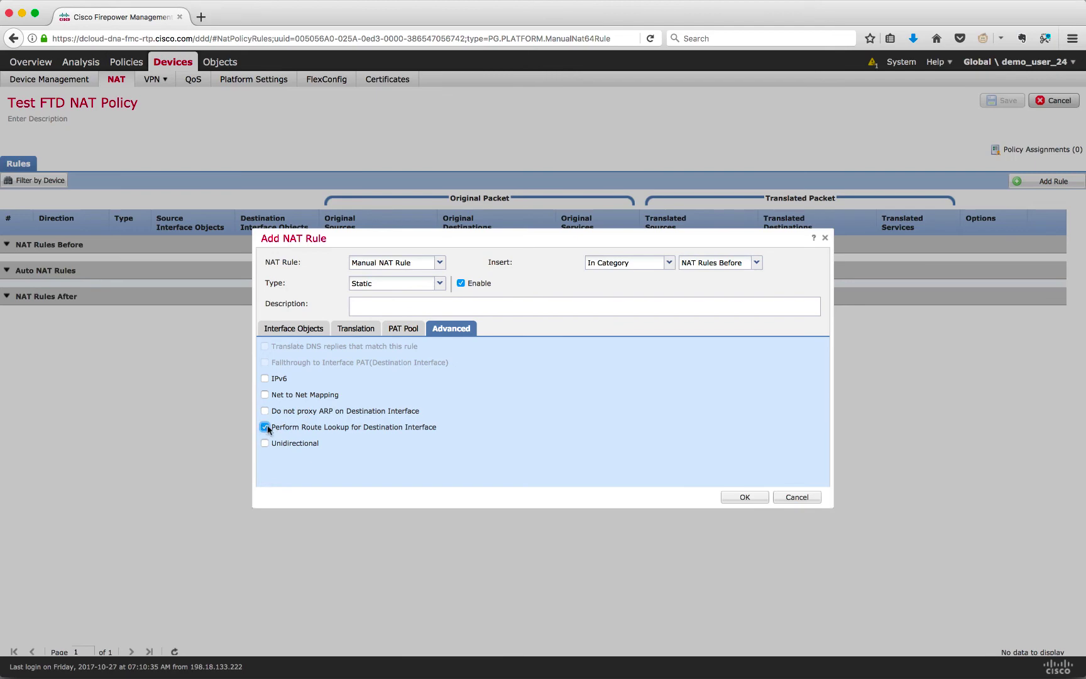
{"action": "left_click", "coordinate": [742, 498]}
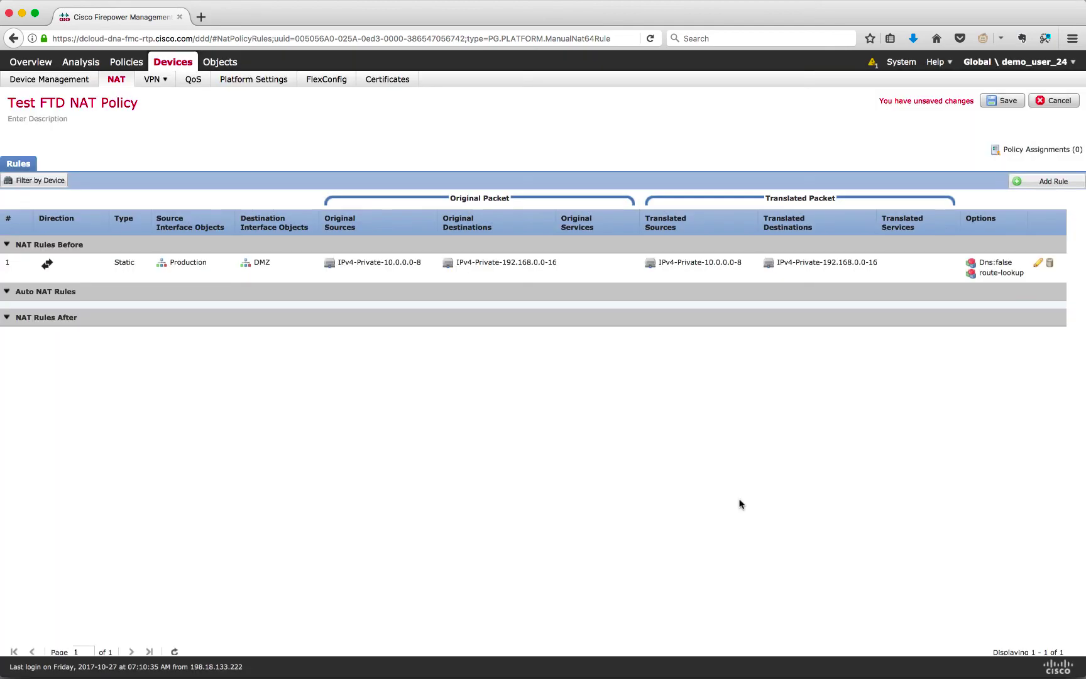
Add another NAT rule as a Dynamic Auto NAT rule.
{"action": "left_click", "coordinate": [1050, 183]}
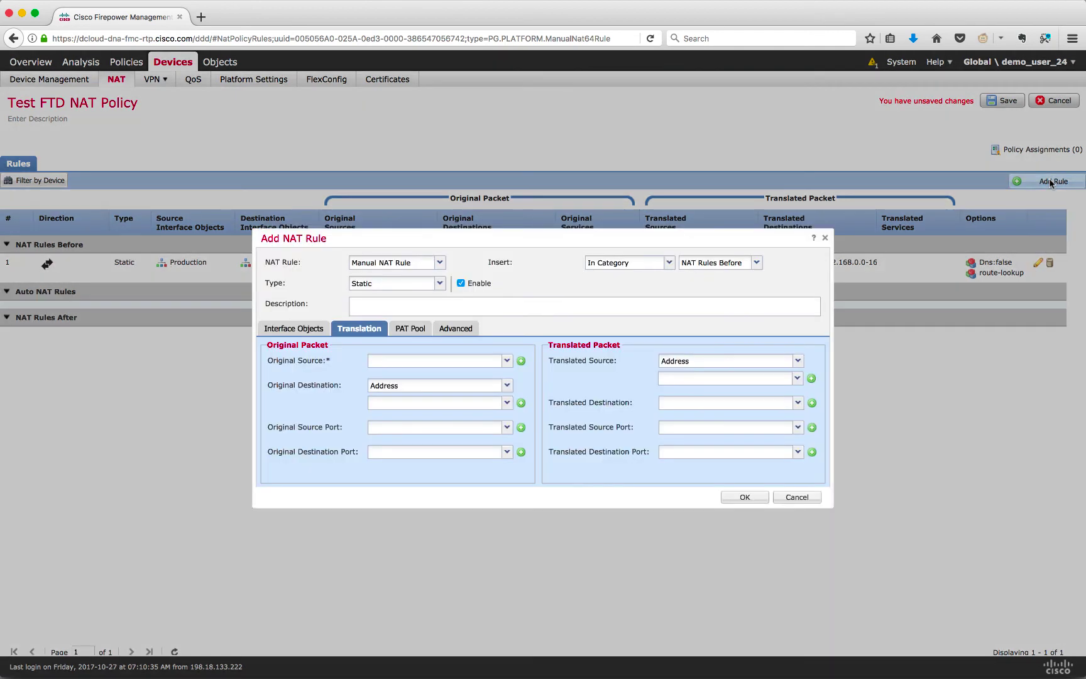
{"action": "left_click", "coordinate": [439, 264]}
{"action": "left_click", "coordinate": [417, 291]}
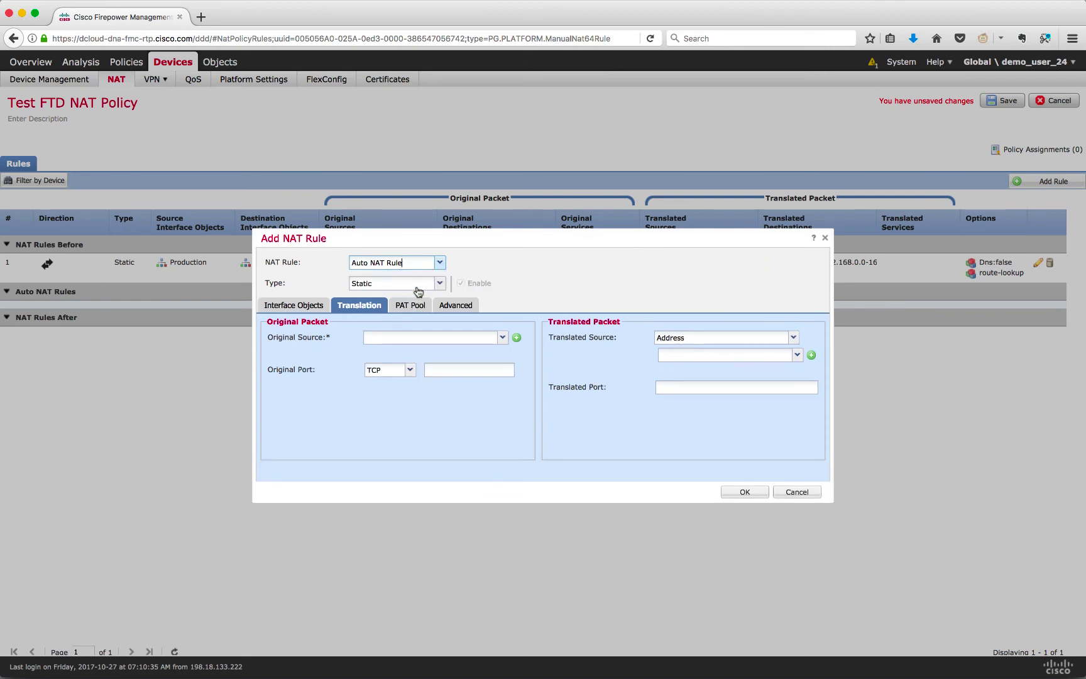
{"action": "left_click", "coordinate": [440, 284]}
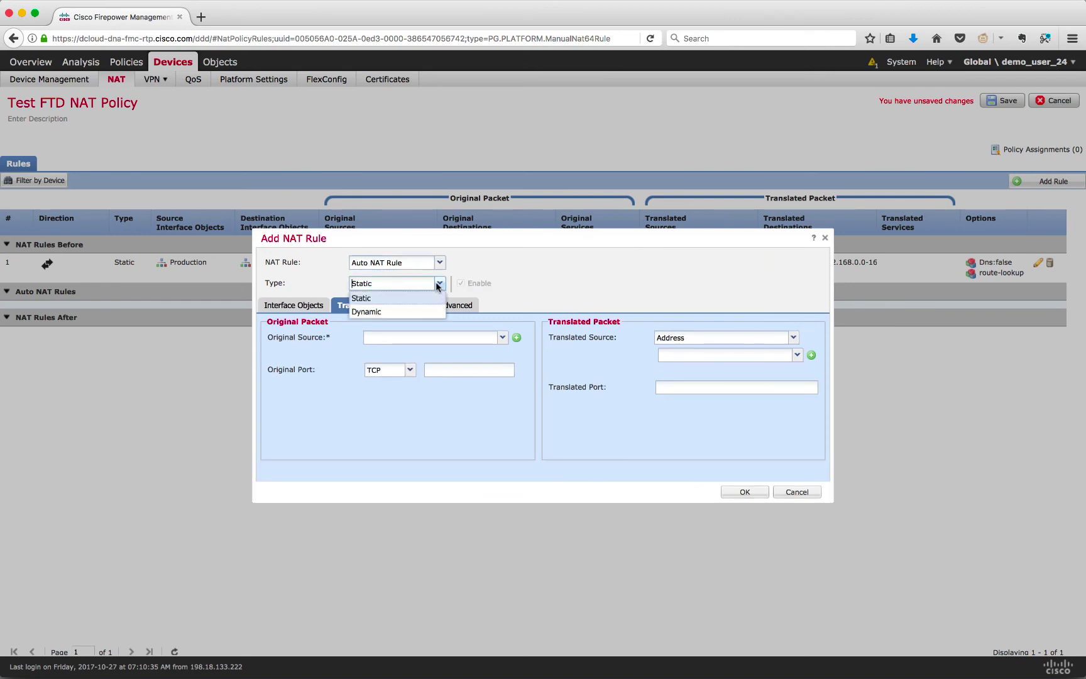
{"action": "left_click", "coordinate": [415, 313]}
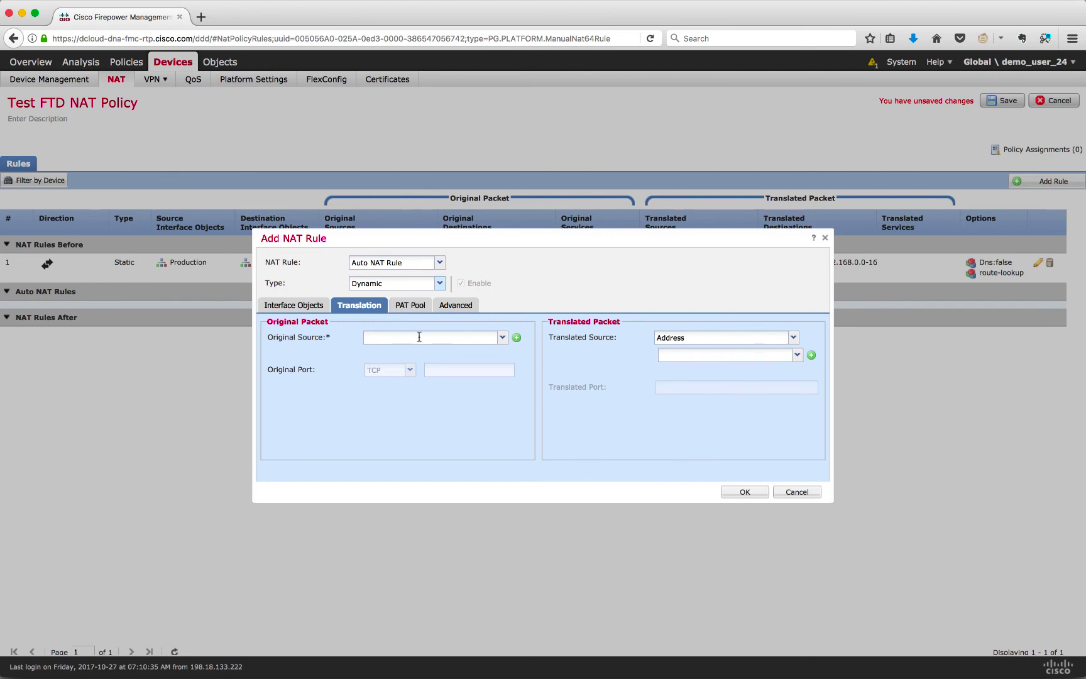
Translate original source IPv4-Private-10.0.0.0-8 to Internet-PAT and add the rule.
{"action": "left_click", "coordinate": [503, 339]}
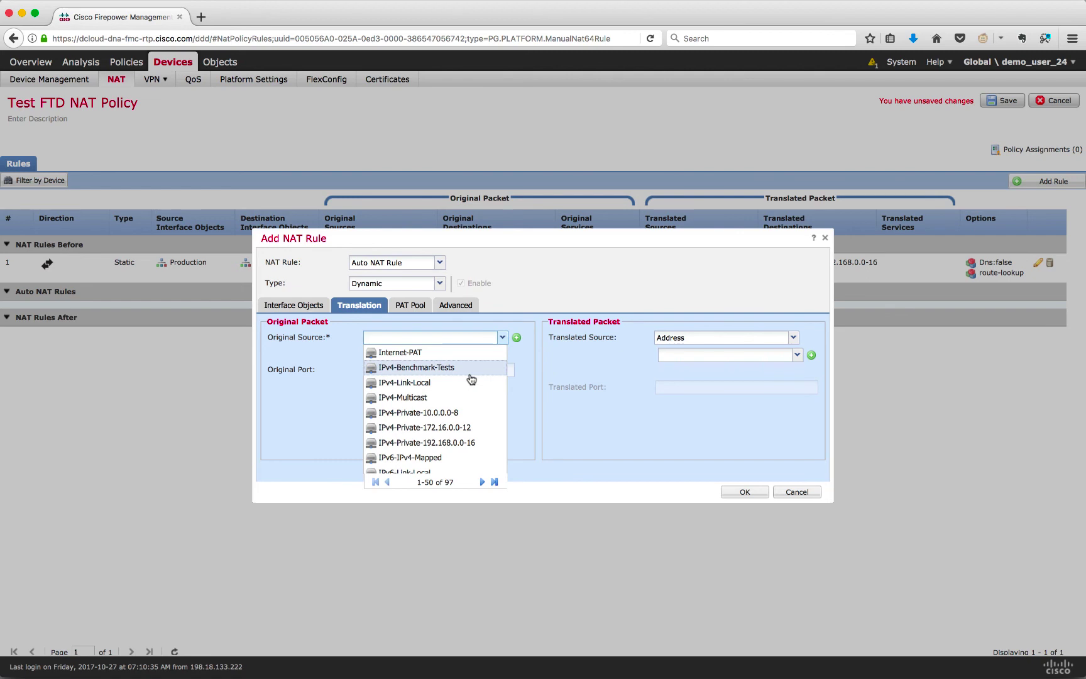
{"action": "left_click", "coordinate": [457, 415]}
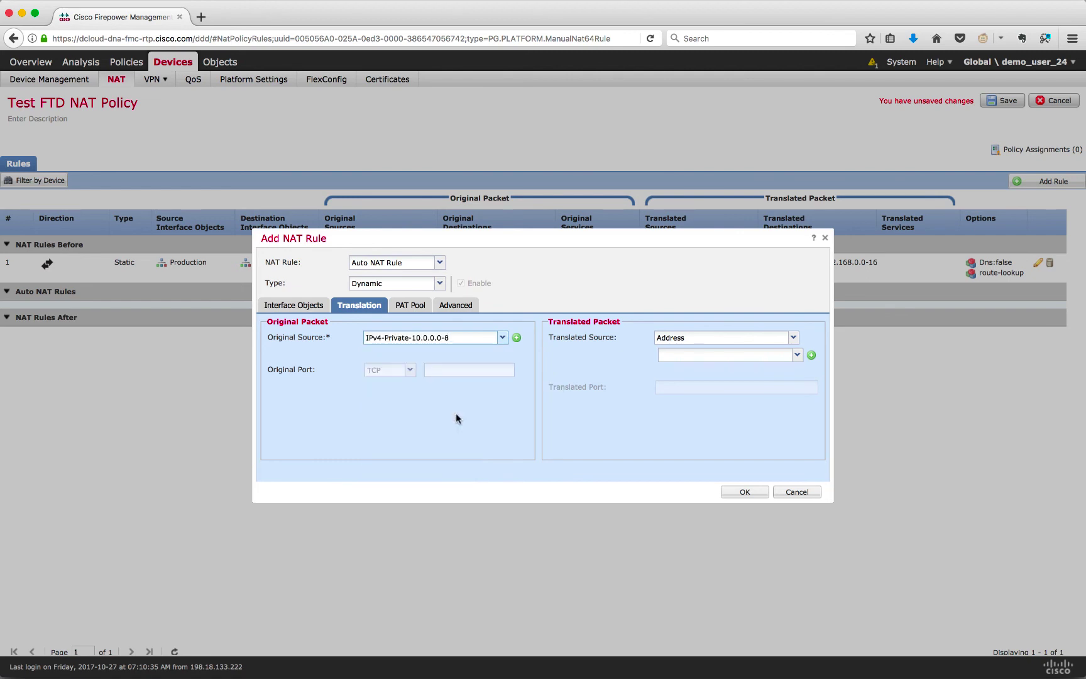
{"action": "left_click", "coordinate": [796, 354]}
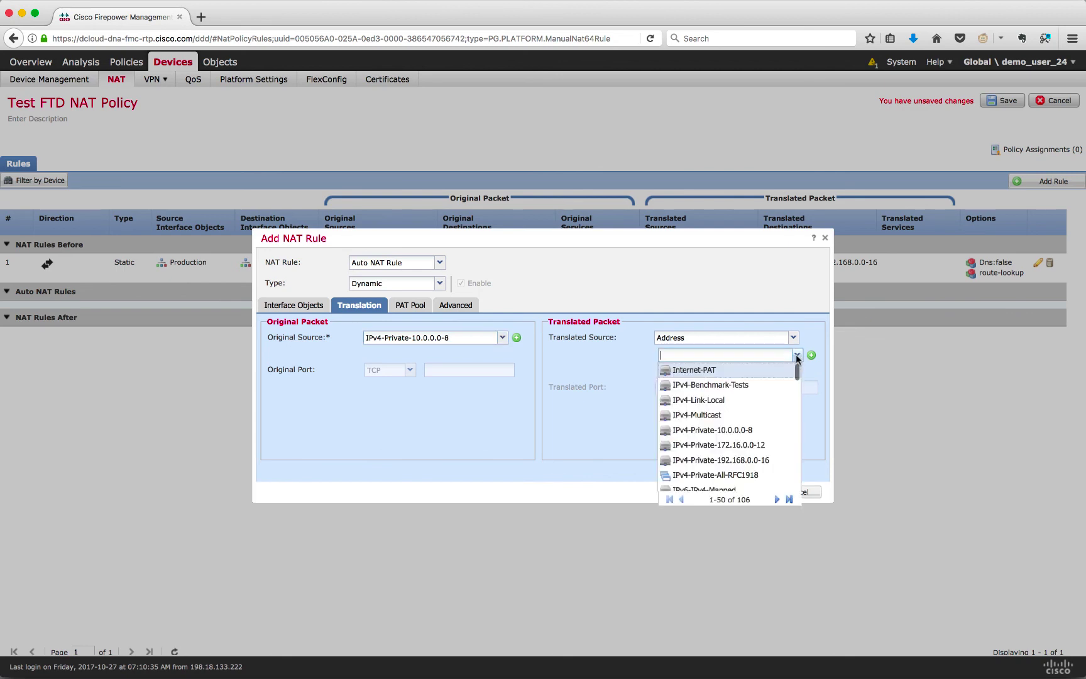
{"action": "left_click", "coordinate": [724, 374]}
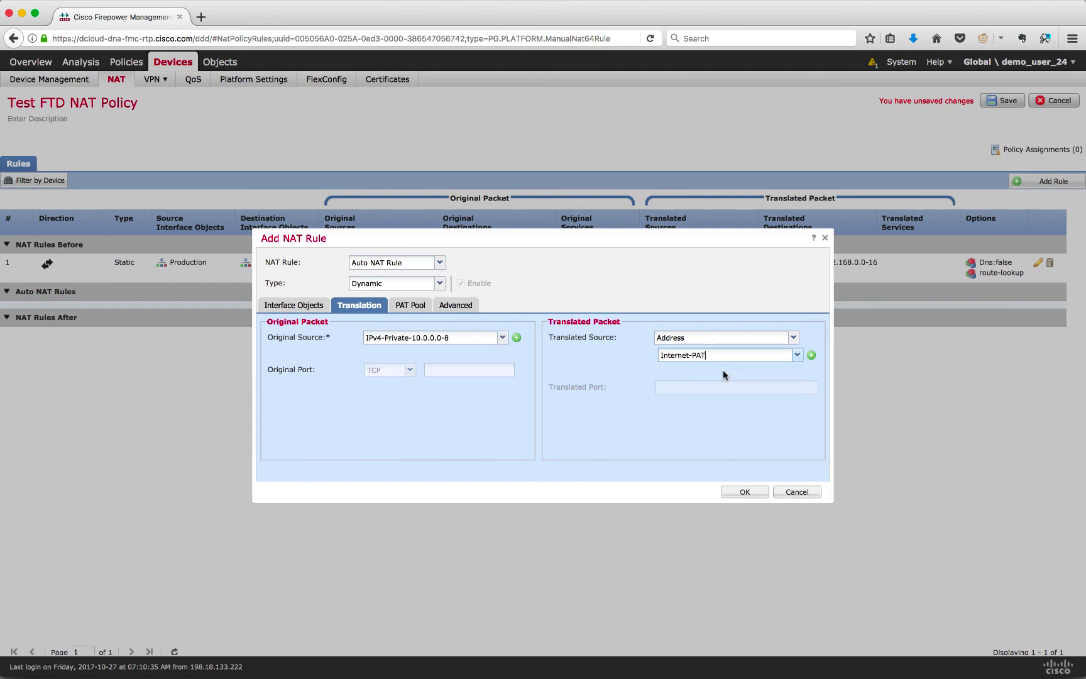
{"action": "left_click", "coordinate": [744, 493]}
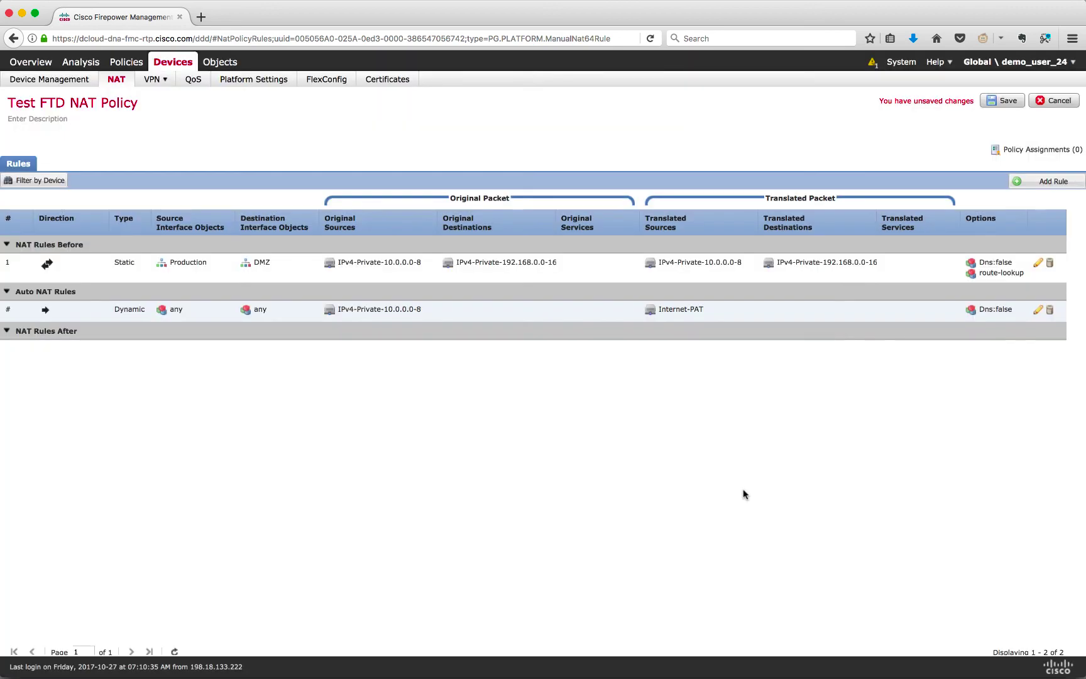
Save the changes to Test FTD NAT Policy.
{"action": "left_click", "coordinate": [1009, 100]}
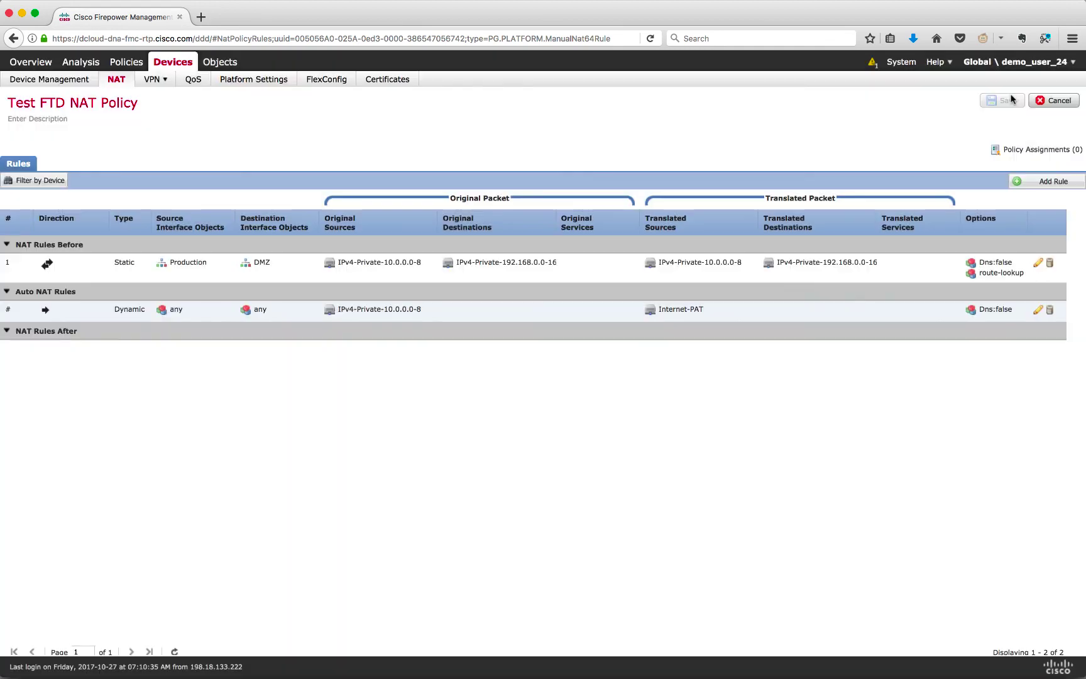